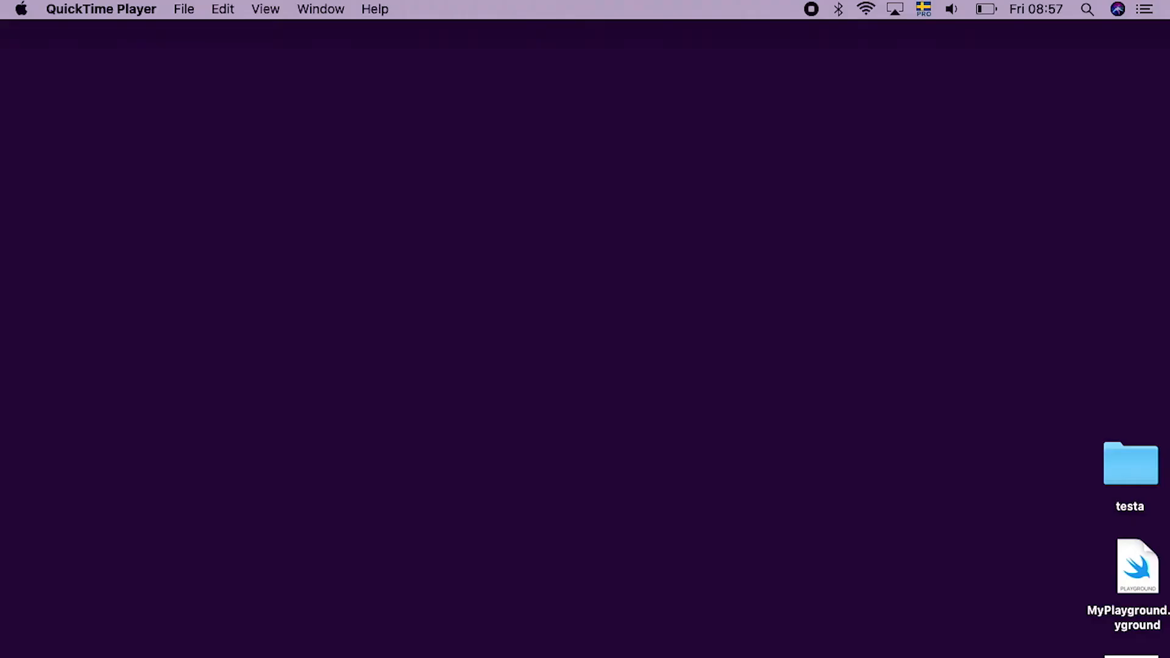
Step: Reach the C-Pen Core settings pane from the Apple menu's System Preferences
left_click(21, 11)
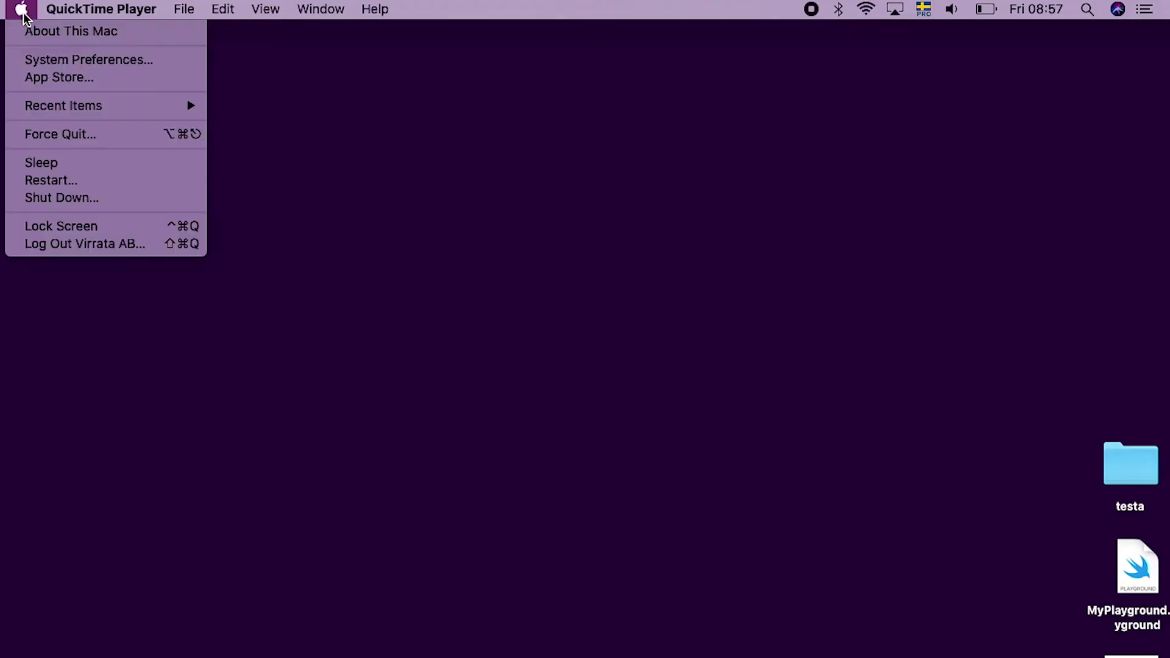
left_click(53, 61)
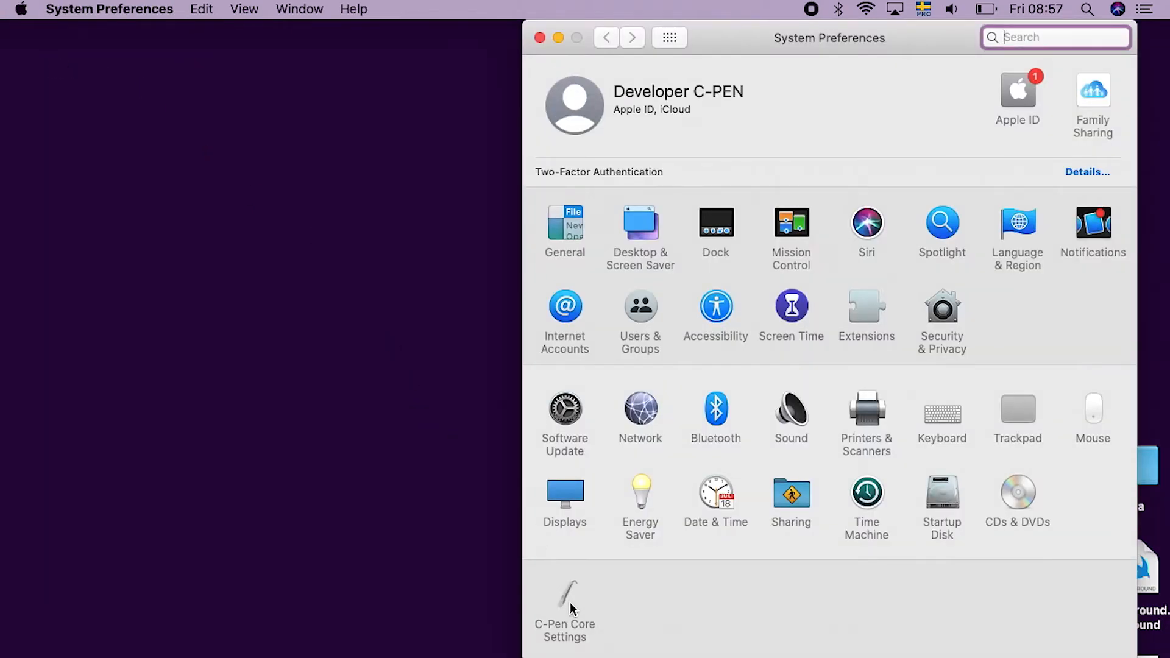
left_click(568, 603)
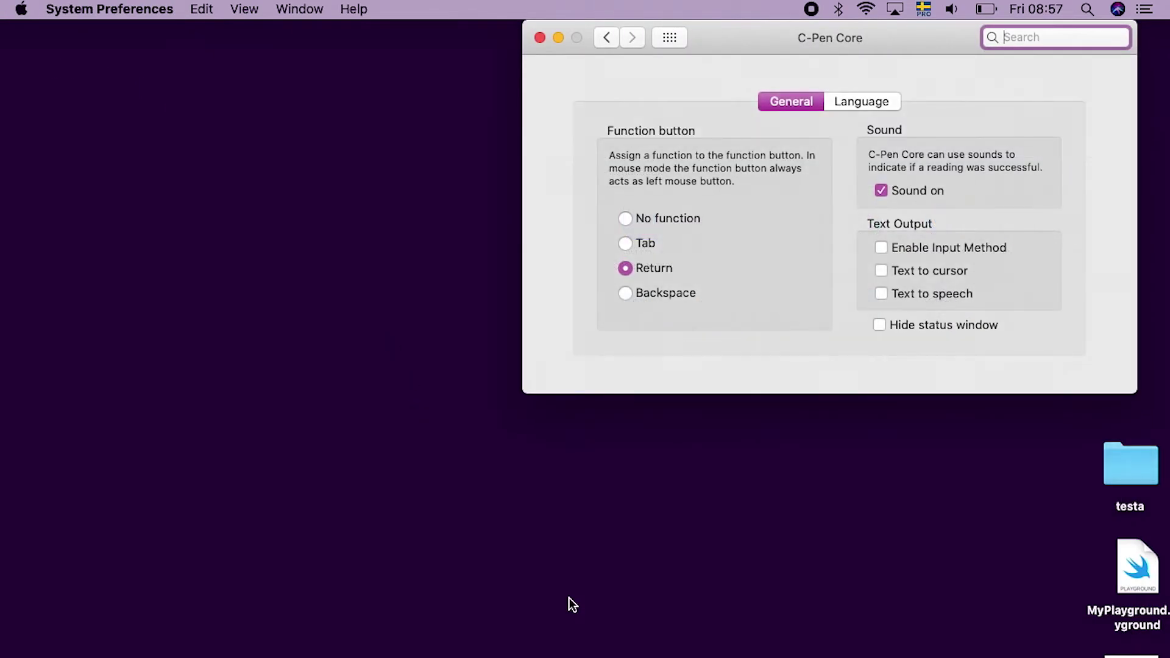
Step: Enable the C-Pen input method with Text to cursor and Text to speech output
left_click(882, 248)
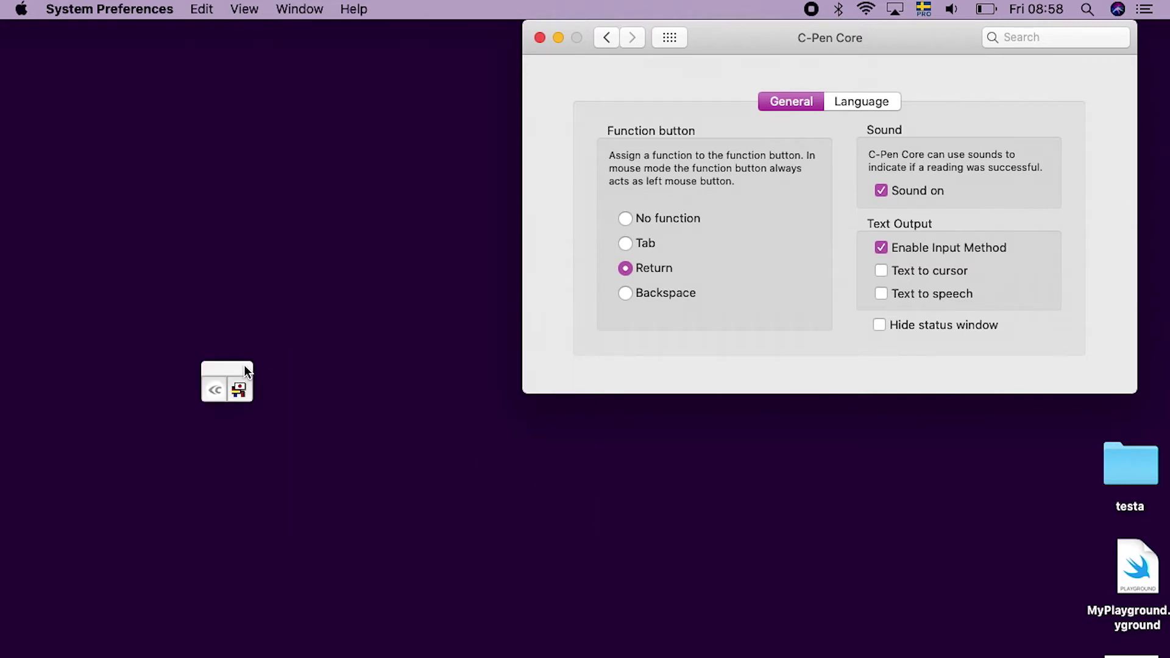
left_click_drag(244, 365, 248, 344)
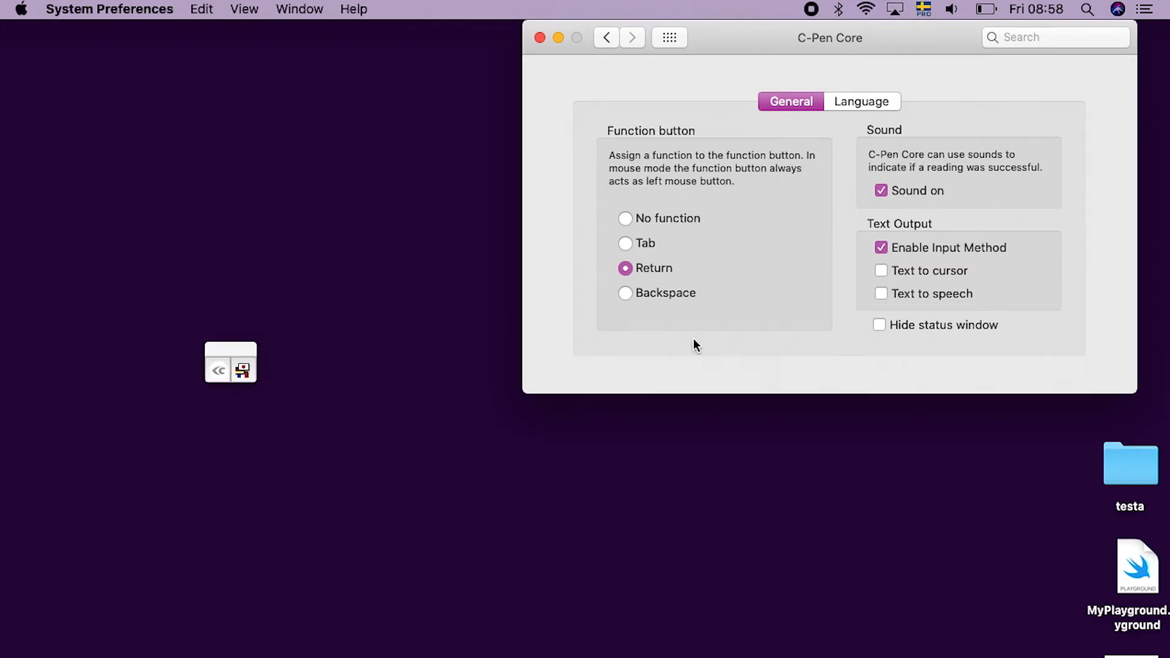
left_click(883, 270)
left_click(883, 295)
Step: Connect to the BT10 pen, review the scanning languages unchanged, and view its battery capacity
left_click(222, 373)
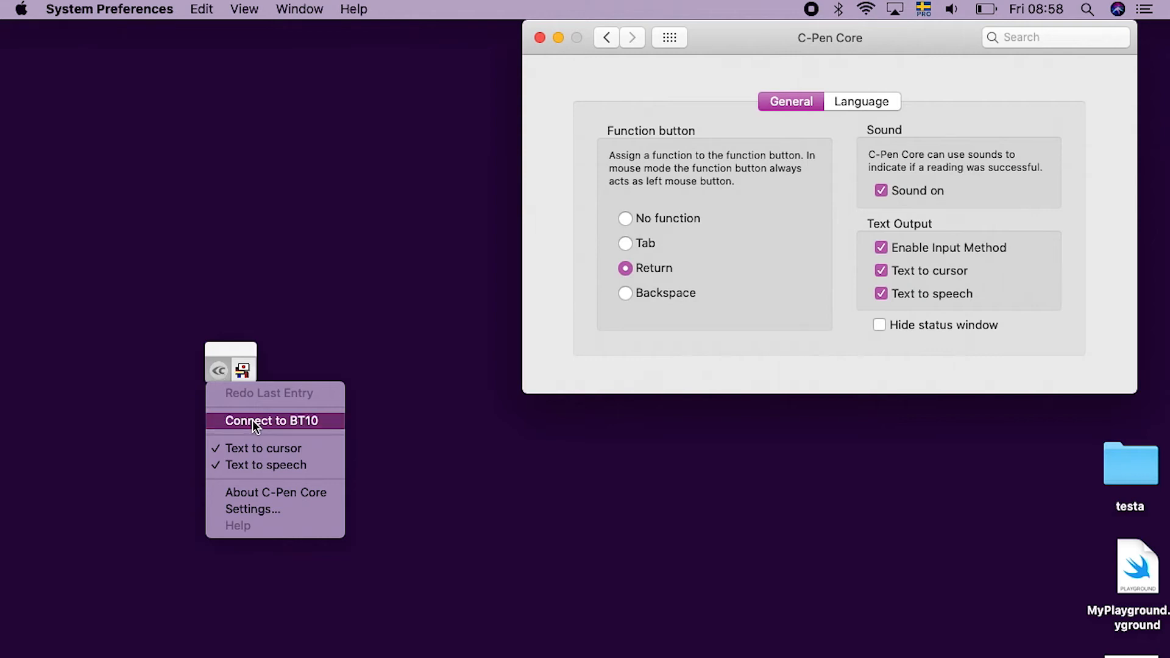
left_click(253, 422)
left_click(244, 370)
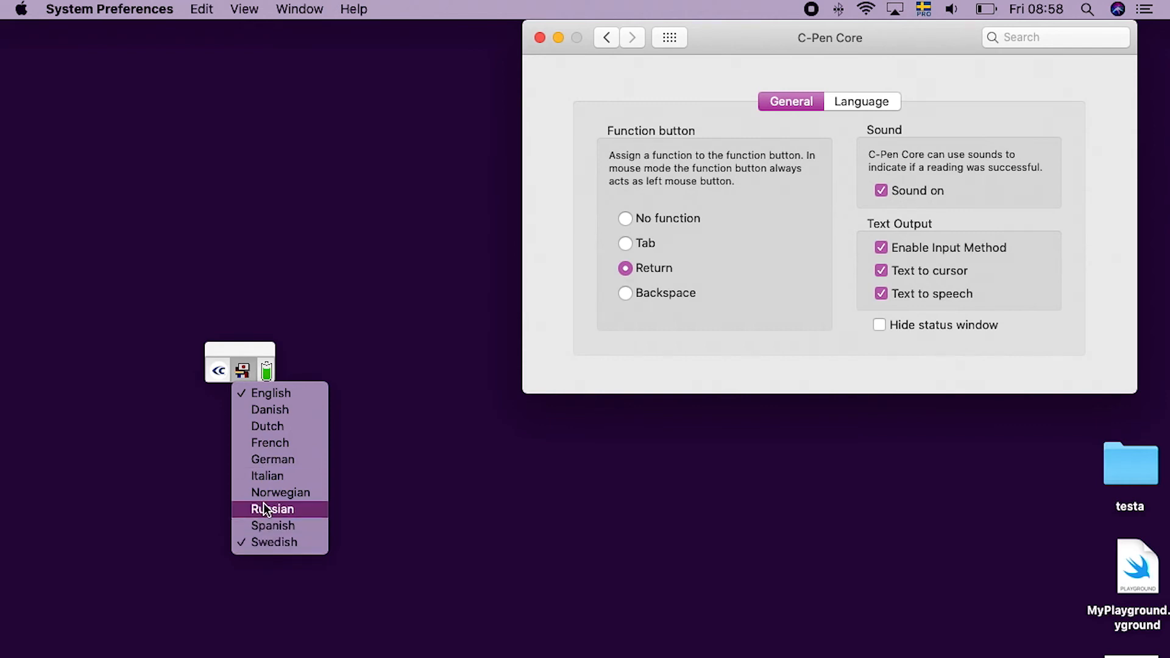
left_click(269, 371)
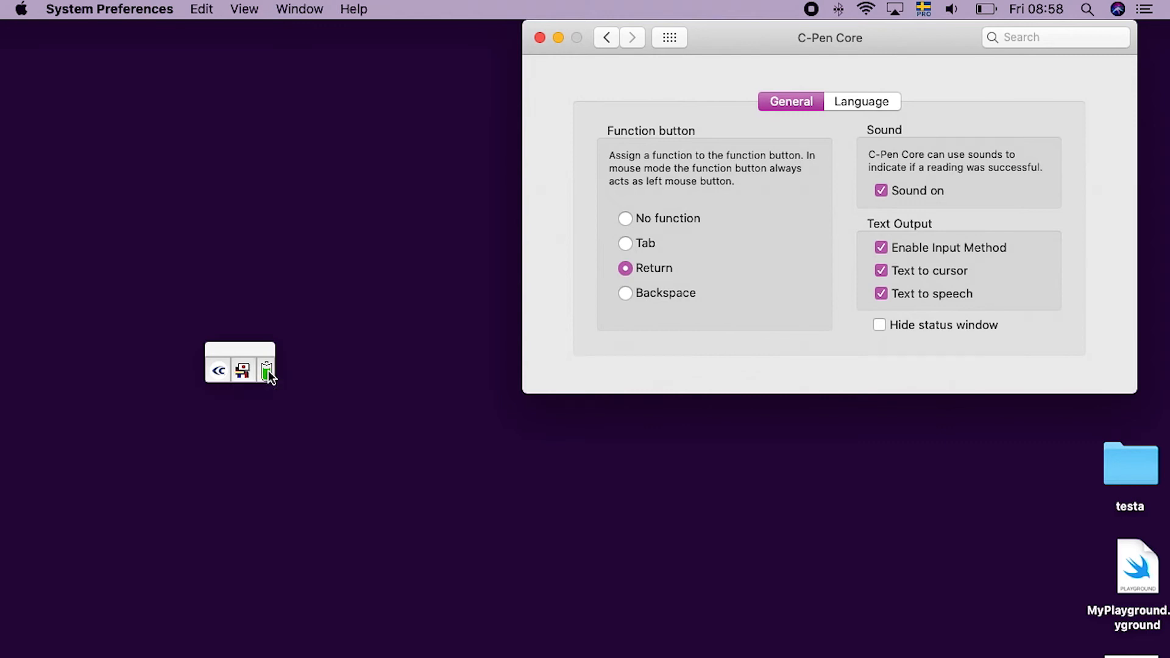
left_click(269, 370)
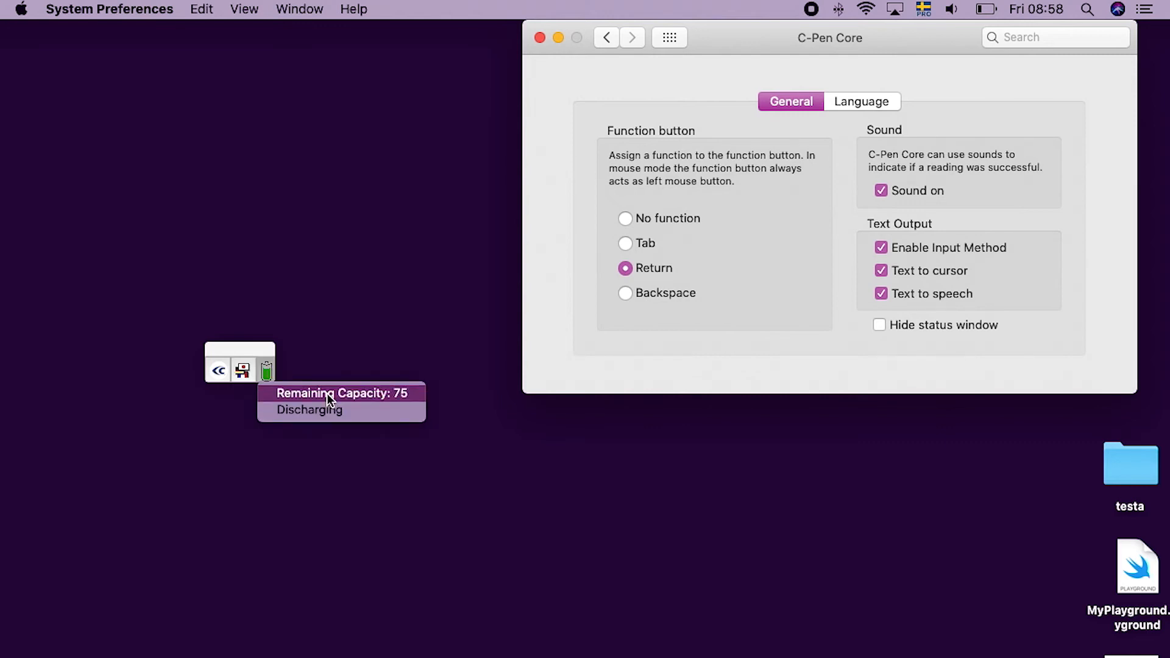
Step: Receive the scanned passage into a new Notes note, hide Notes, and bring up the pen's options
left_click(266, 370)
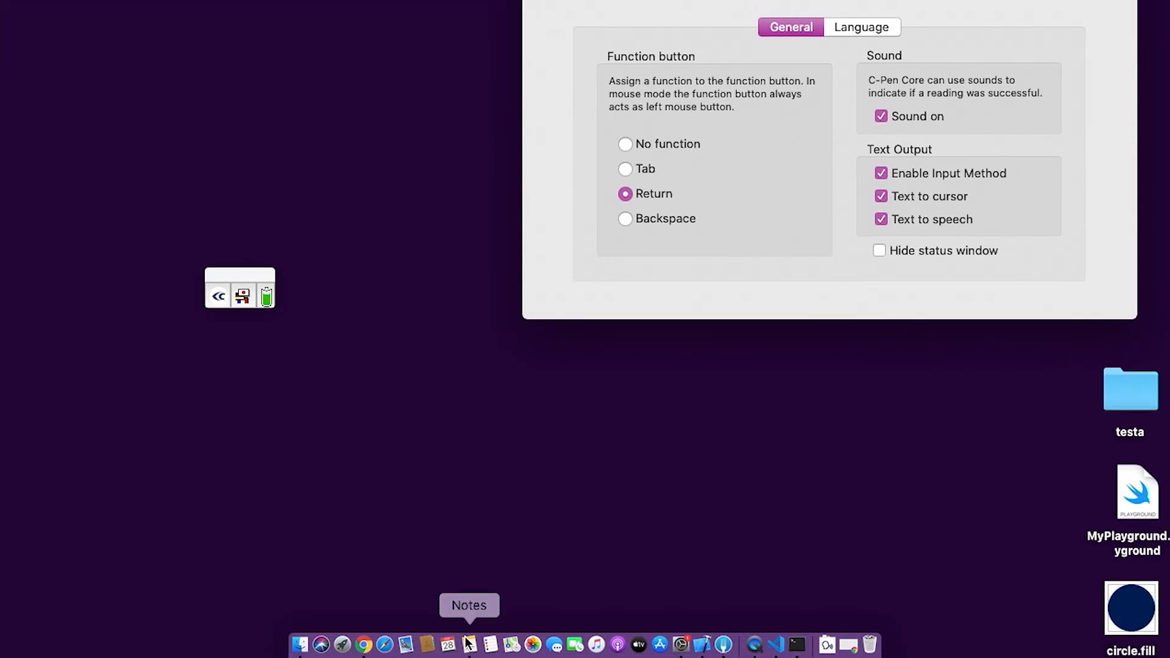
left_click(471, 648)
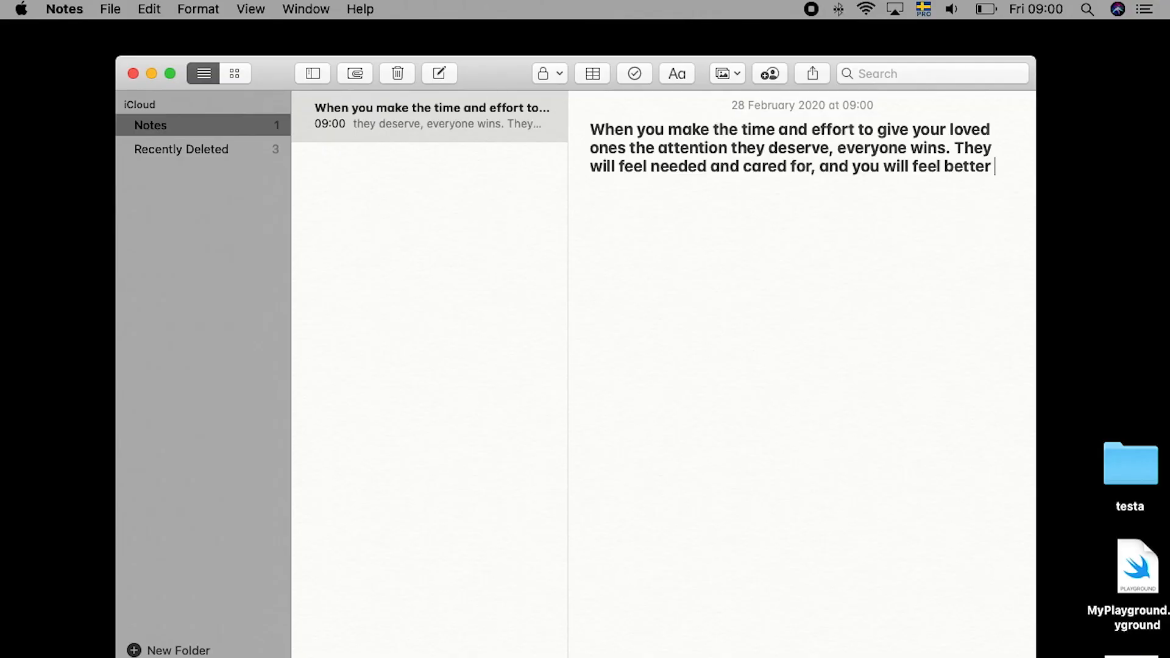
type("about yourself and less personally stressed because you're not neglecting the ")
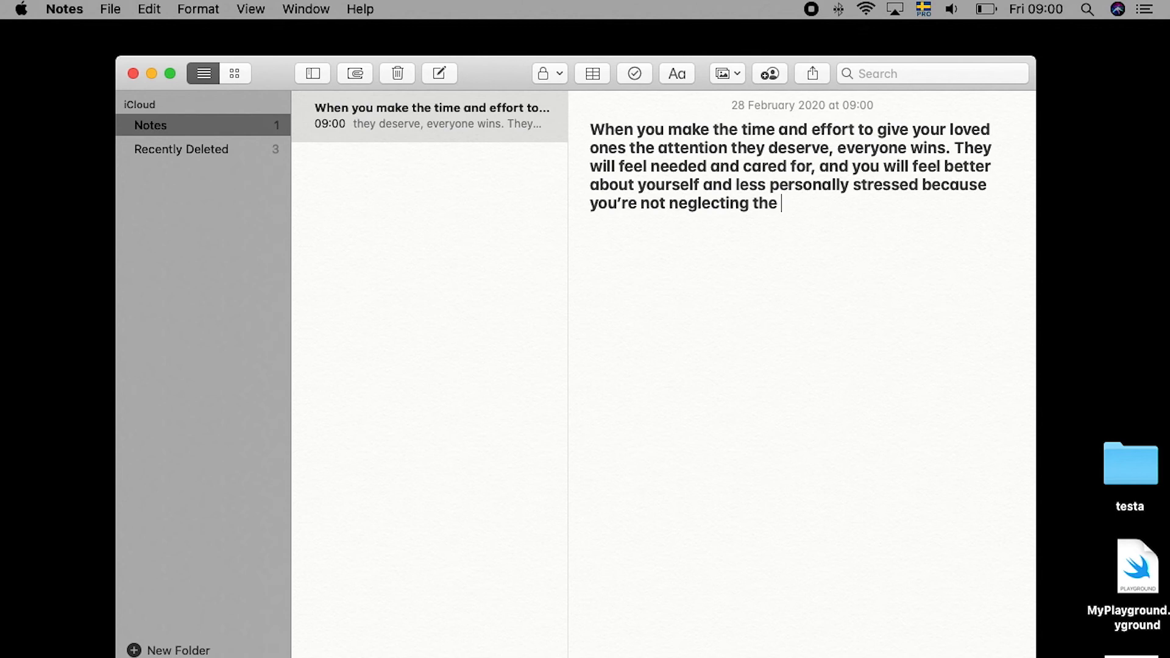
type("people who matter. I find it also helps me maintain a positive attitude in my work.")
left_click(151, 74)
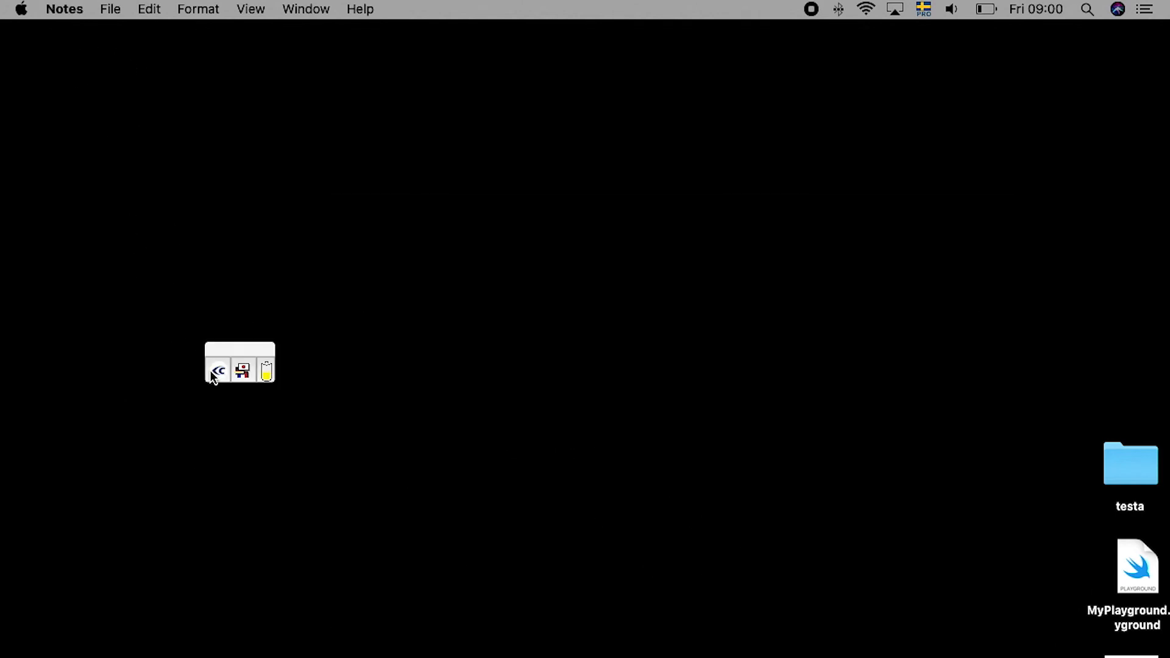
left_click(218, 373)
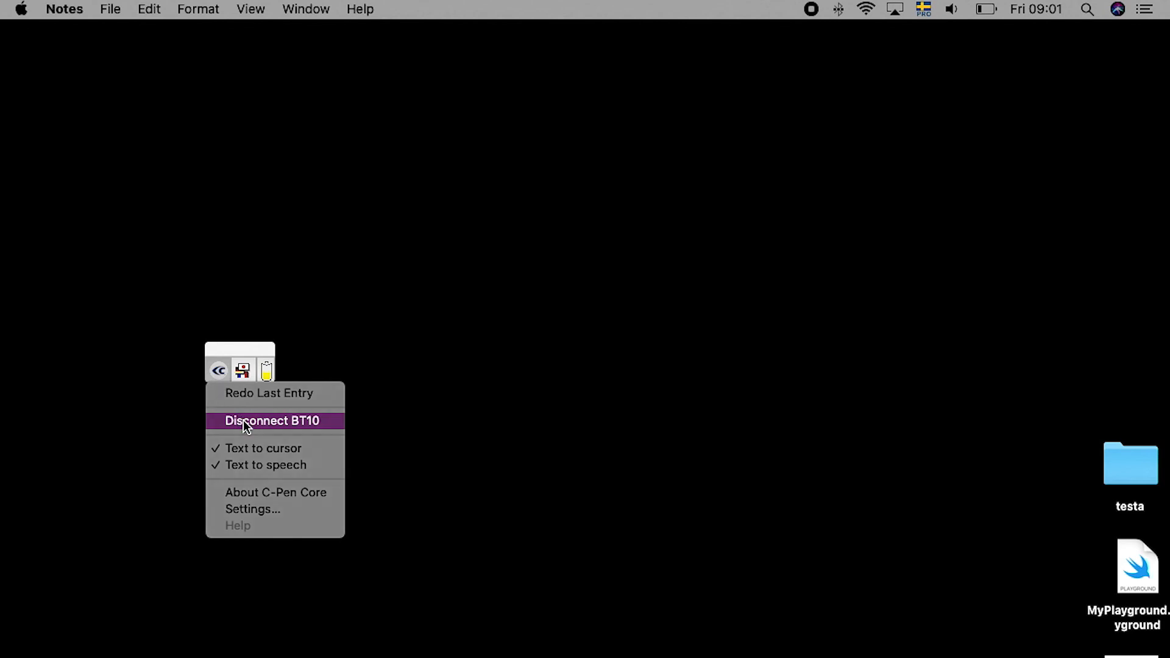